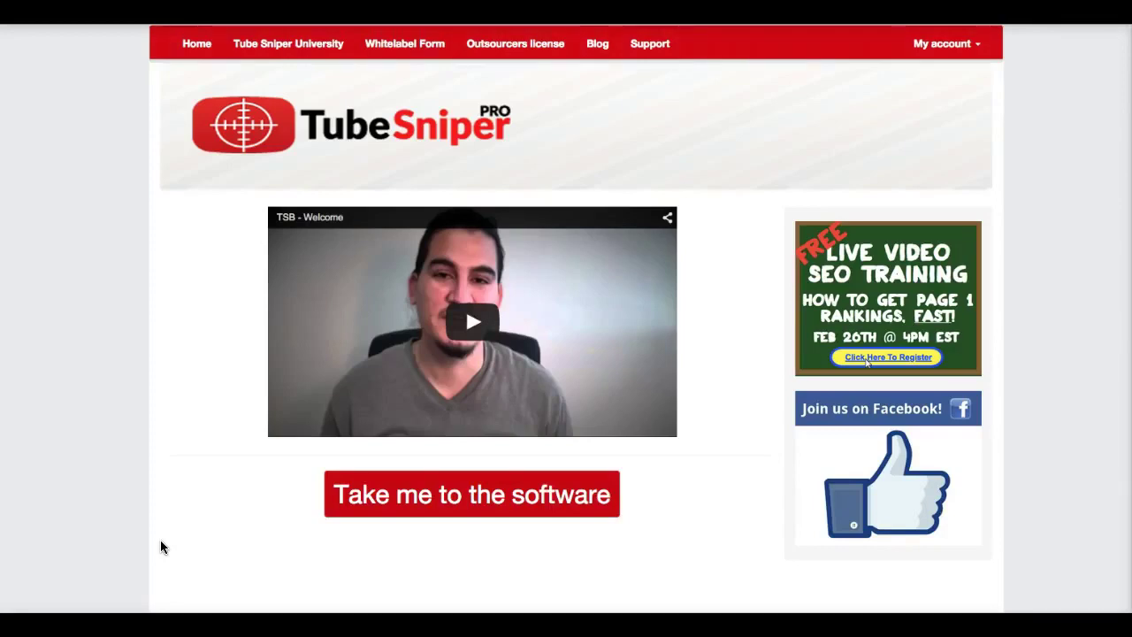
- Leave the welcome page via 'Take me to the software' to reach the Research tools
click(192, 542)
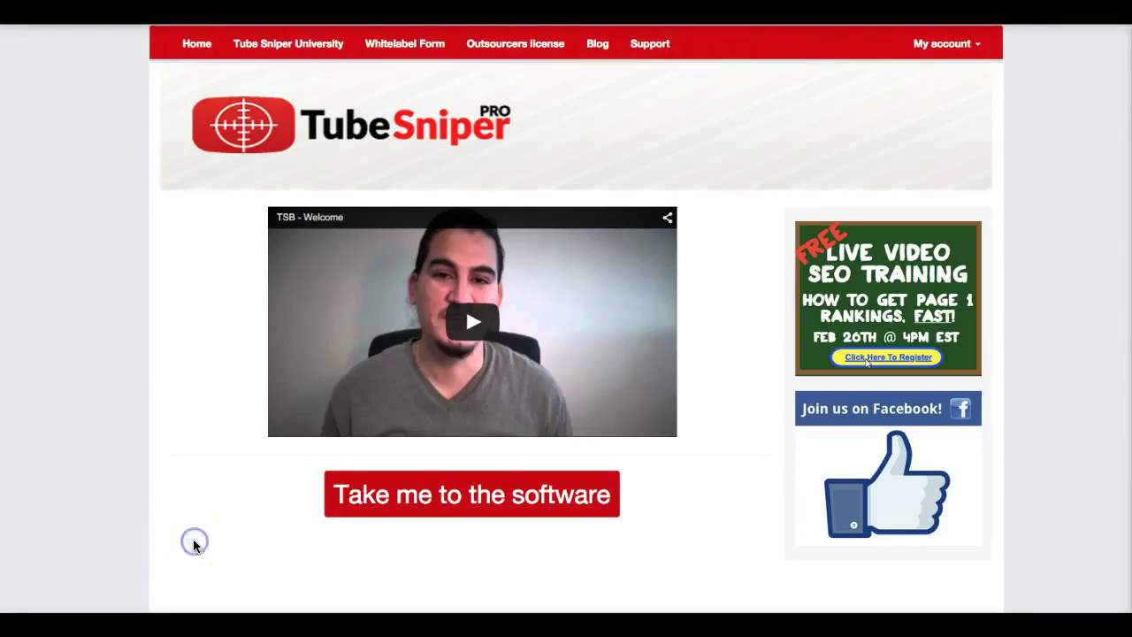
click(339, 542)
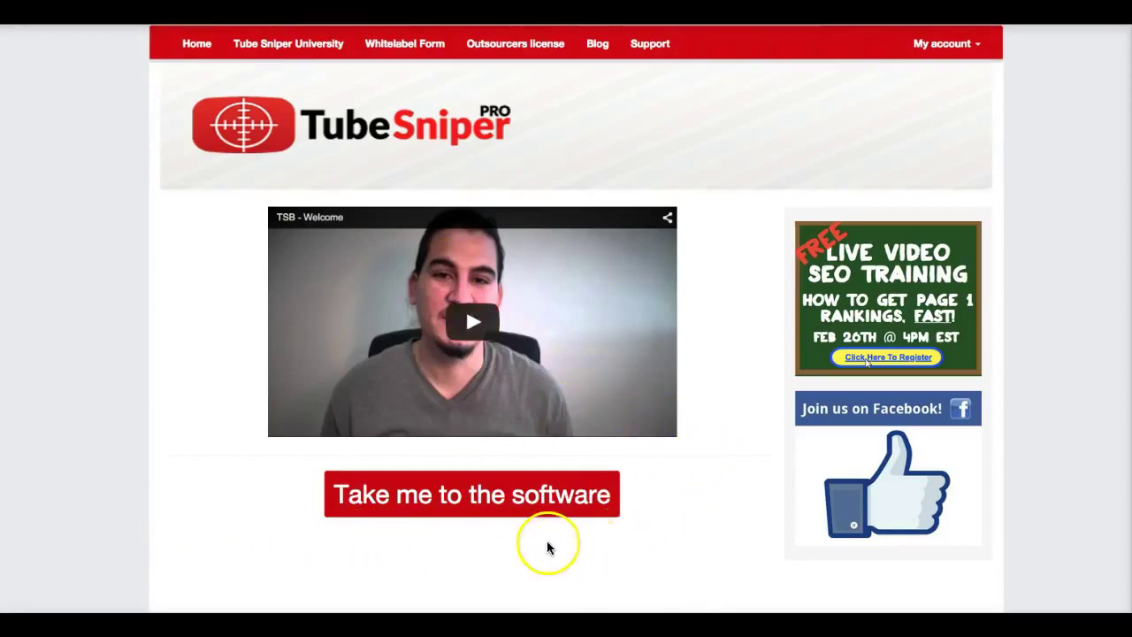
click(492, 513)
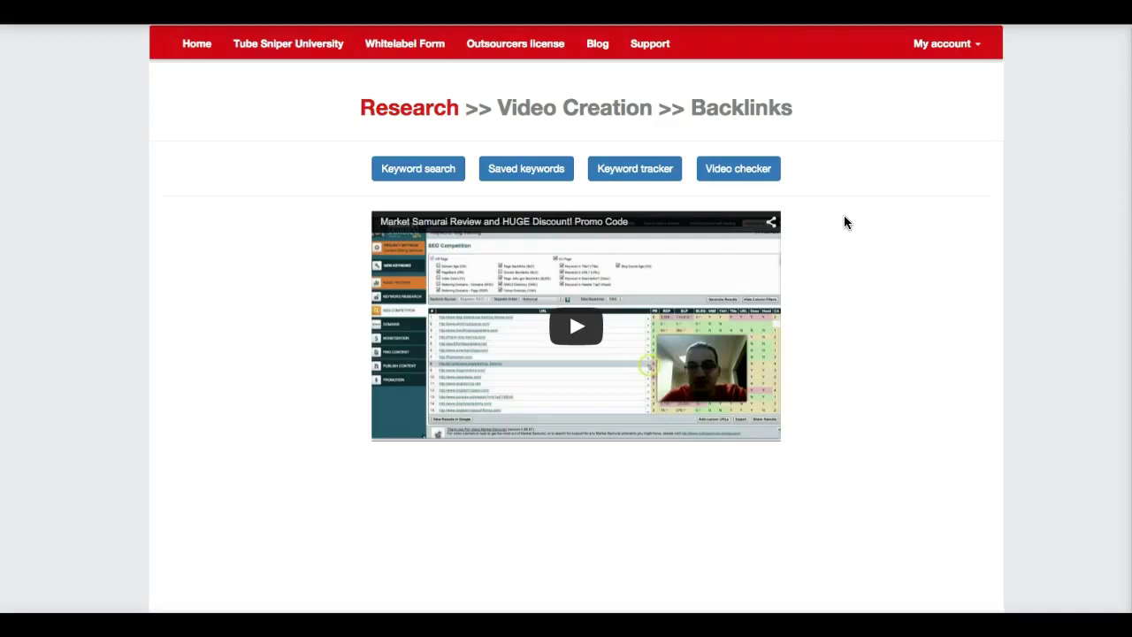
- Enter 'how to lose weight' in Keyword search and enable keyword suggestion
click(400, 179)
click(428, 173)
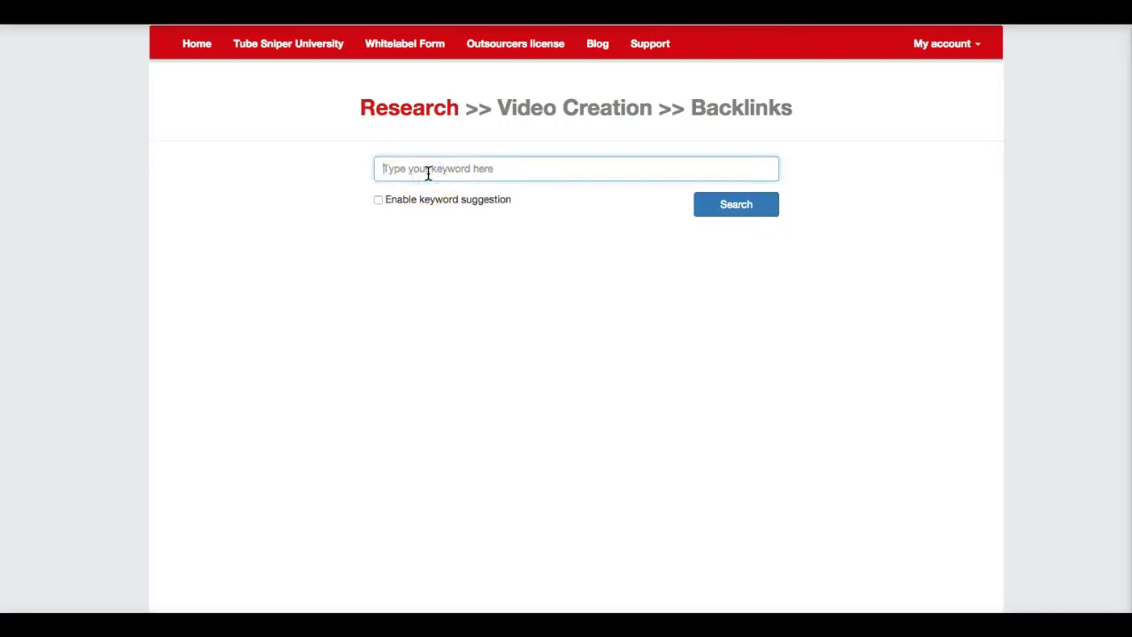
text(how )
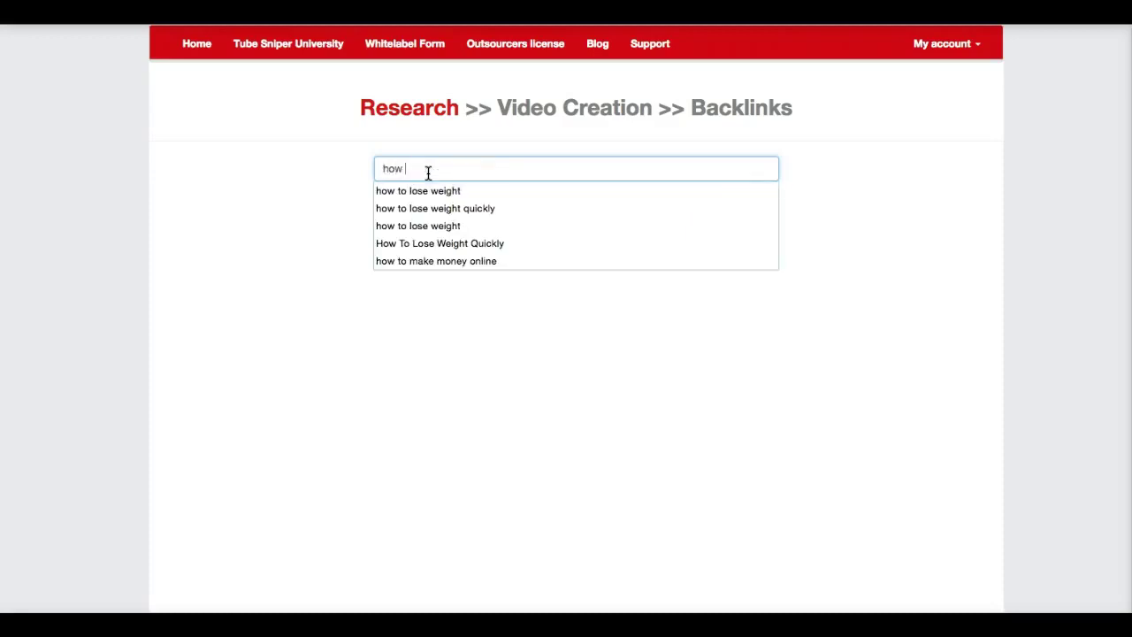
text(to lose weifh)
key(BackSpace)
key(BackSpace)
text(ght)
click(481, 335)
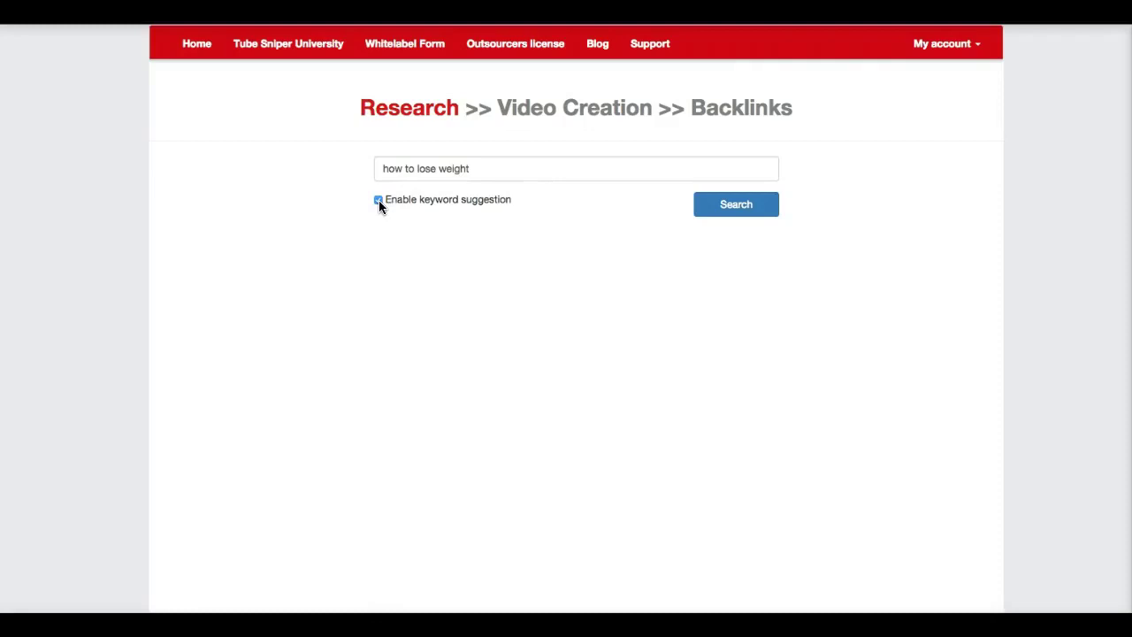
- Run the 'how to lose weight' search and scroll through the keyword variations table
click(730, 215)
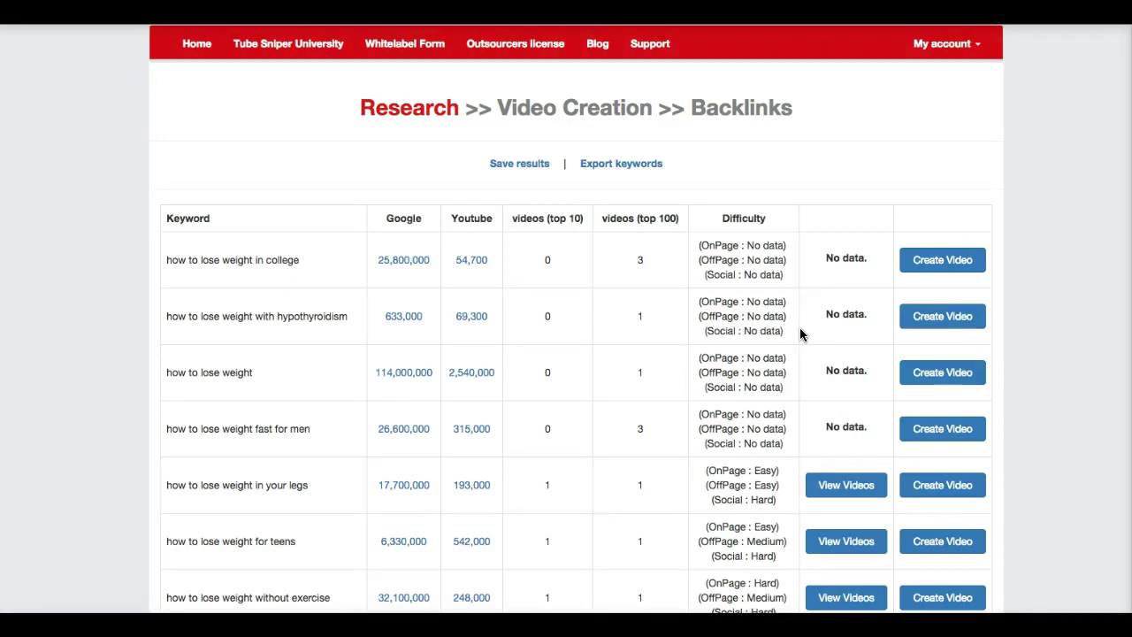
scroll(801, 334, down, 1)
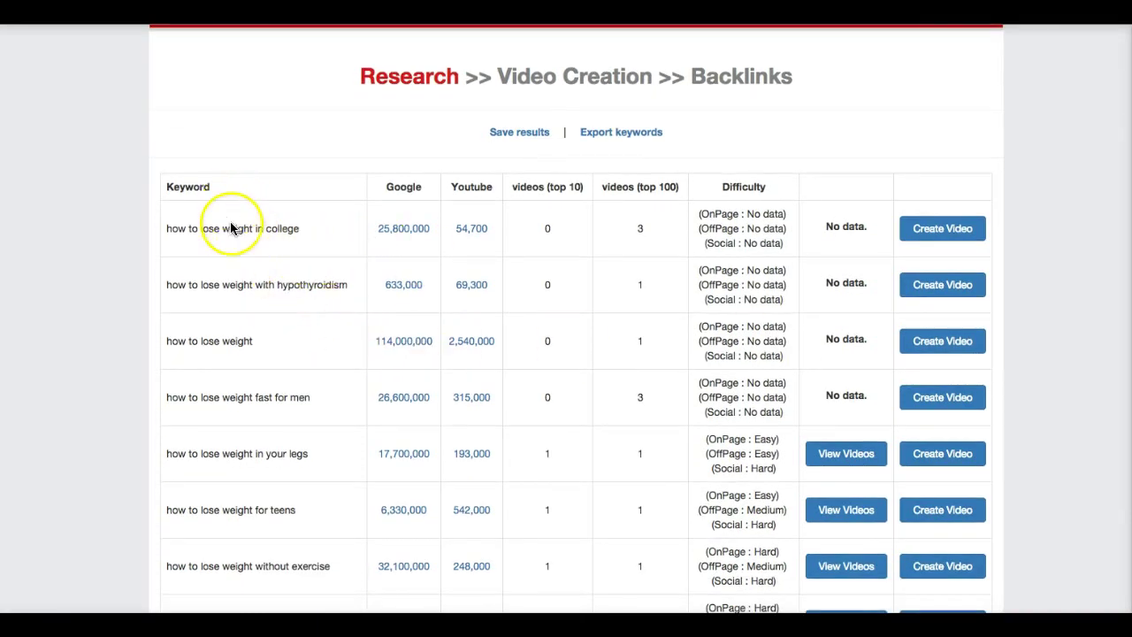
scroll(233, 228, down, 5)
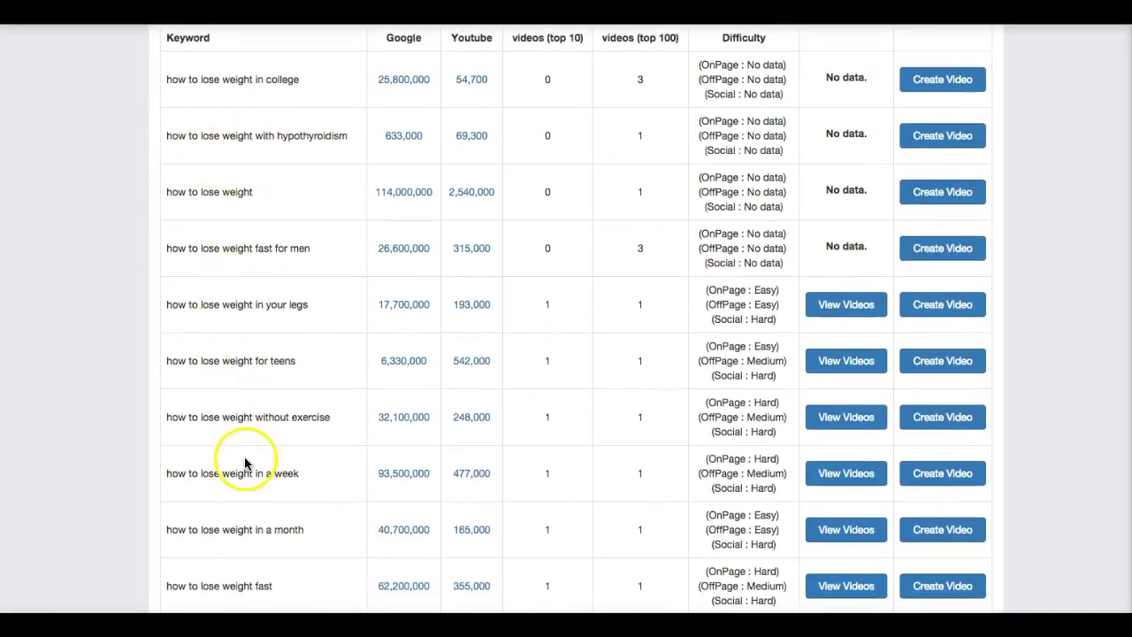
scroll(232, 284, up, 1)
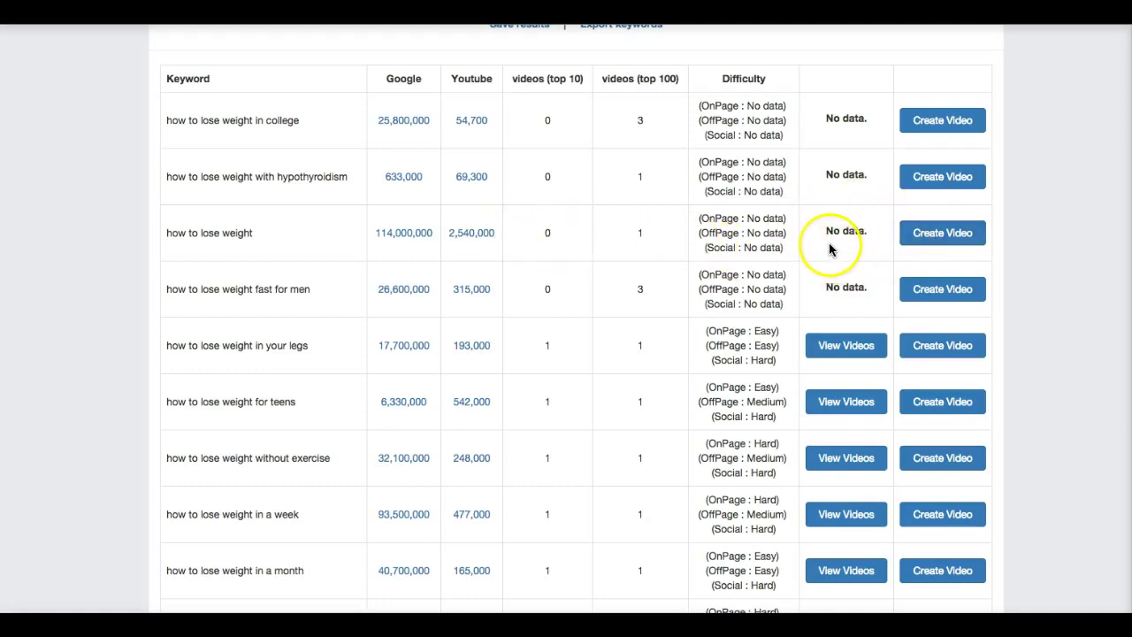
- Show the ranking videos for the 'how to lose weight in your legs' row
scroll(574, 266, down, 3)
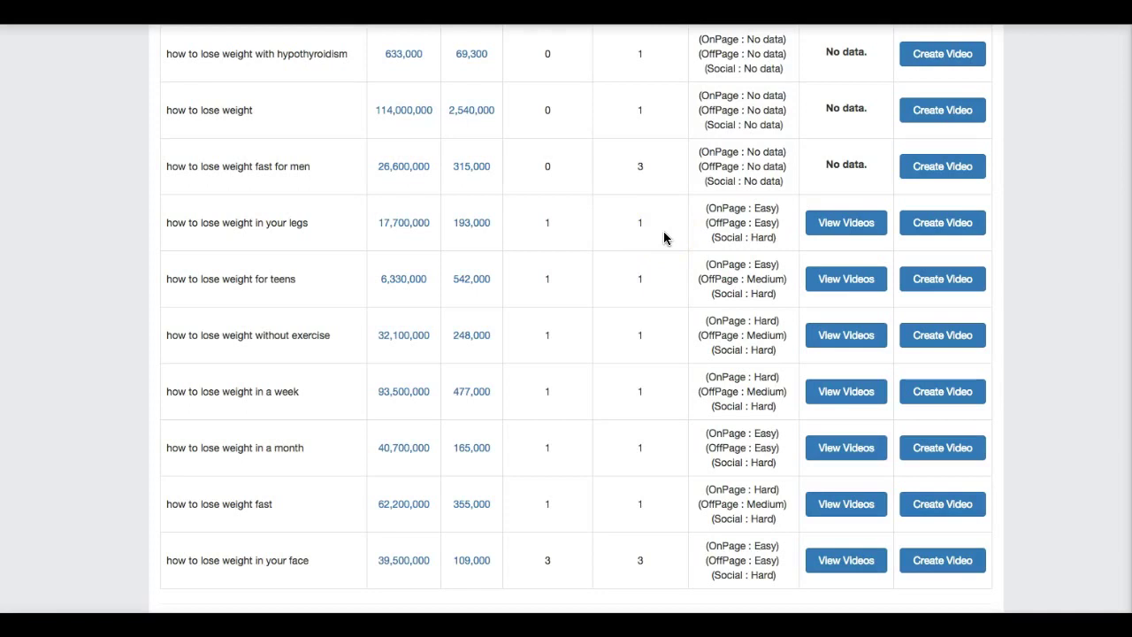
click(832, 225)
- Scroll to the 'how to lose weight in your legs' video details and highlight its heading
scroll(834, 223, down, 2)
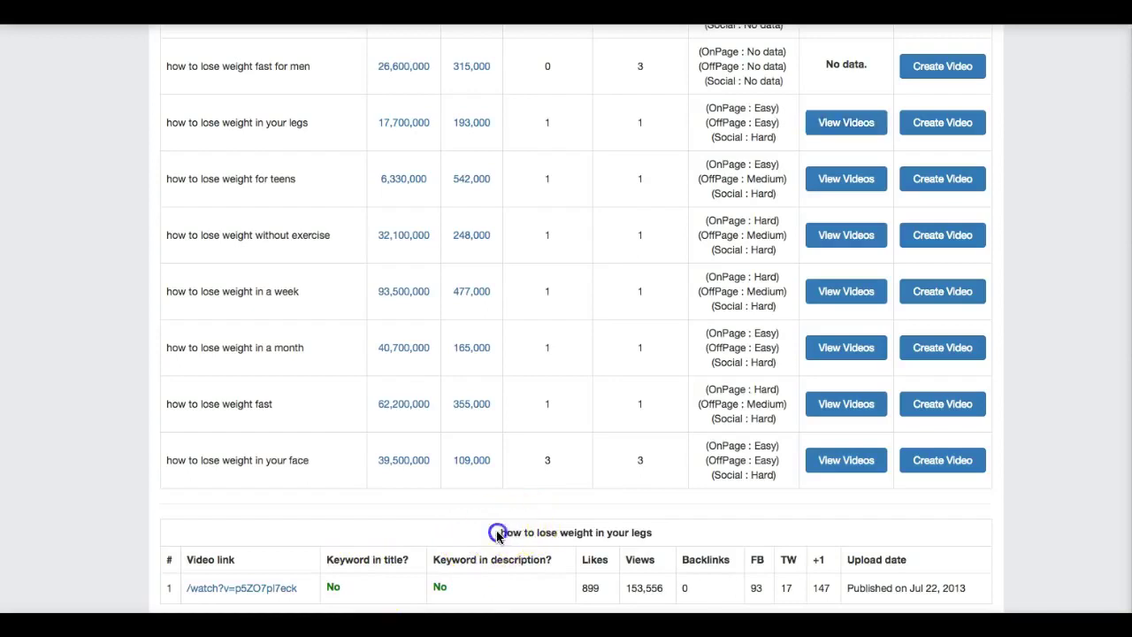
drag(498, 532, 653, 531)
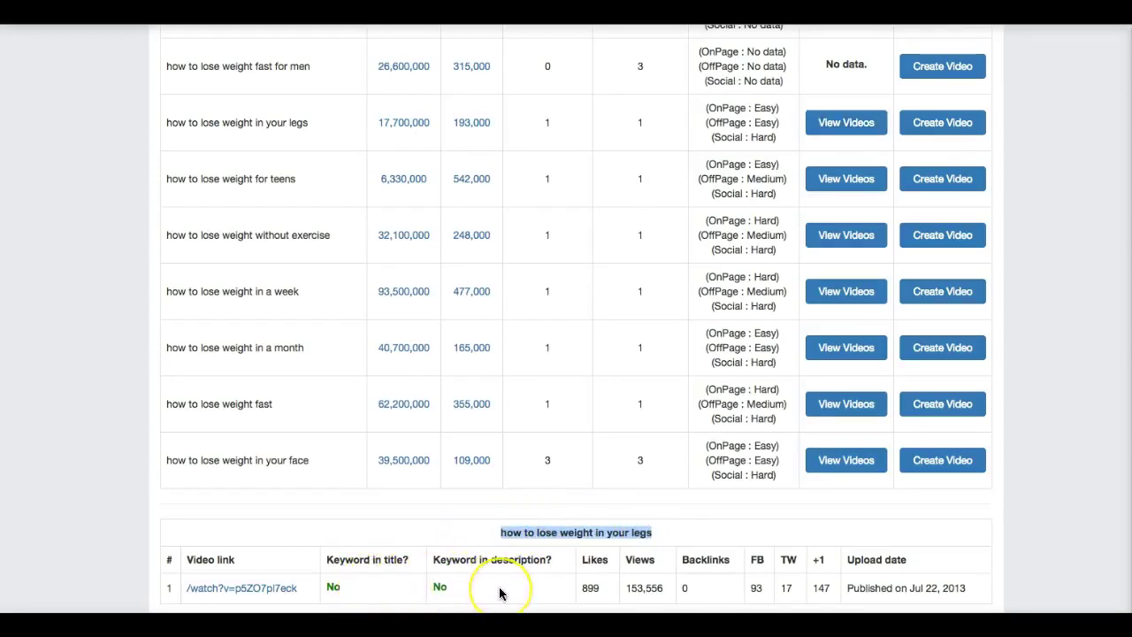
click(595, 588)
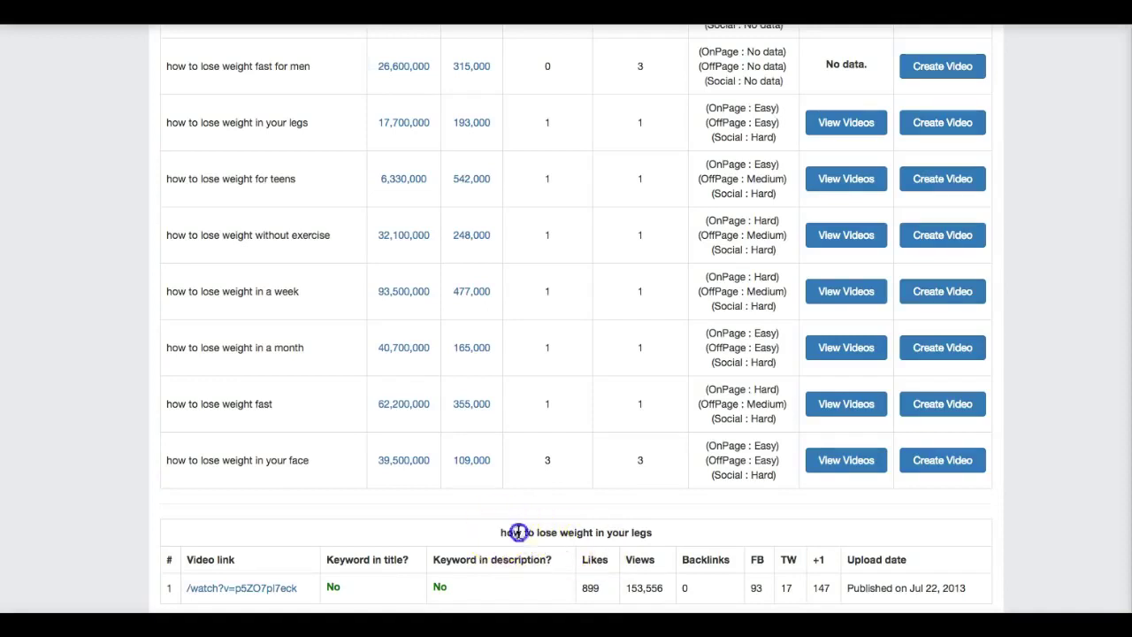
- Scroll back through the results and copy the p5ZO7pl7eck video link
drag(574, 530, 665, 533)
click(698, 520)
scroll(698, 518, up, 1)
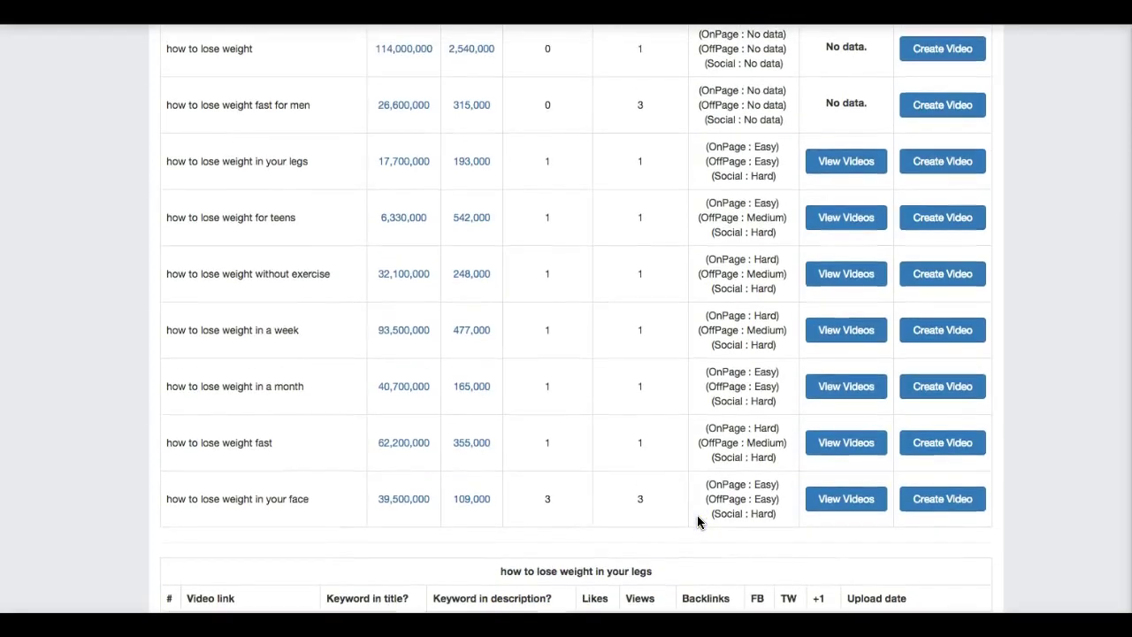
scroll(697, 518, up, 2)
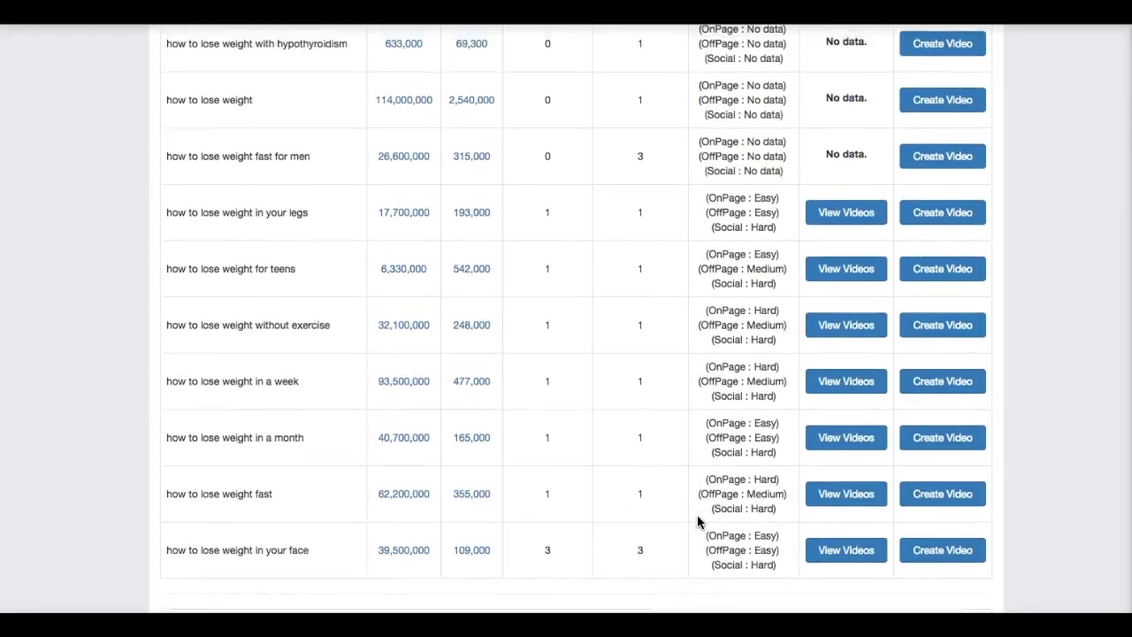
scroll(697, 518, up, 1)
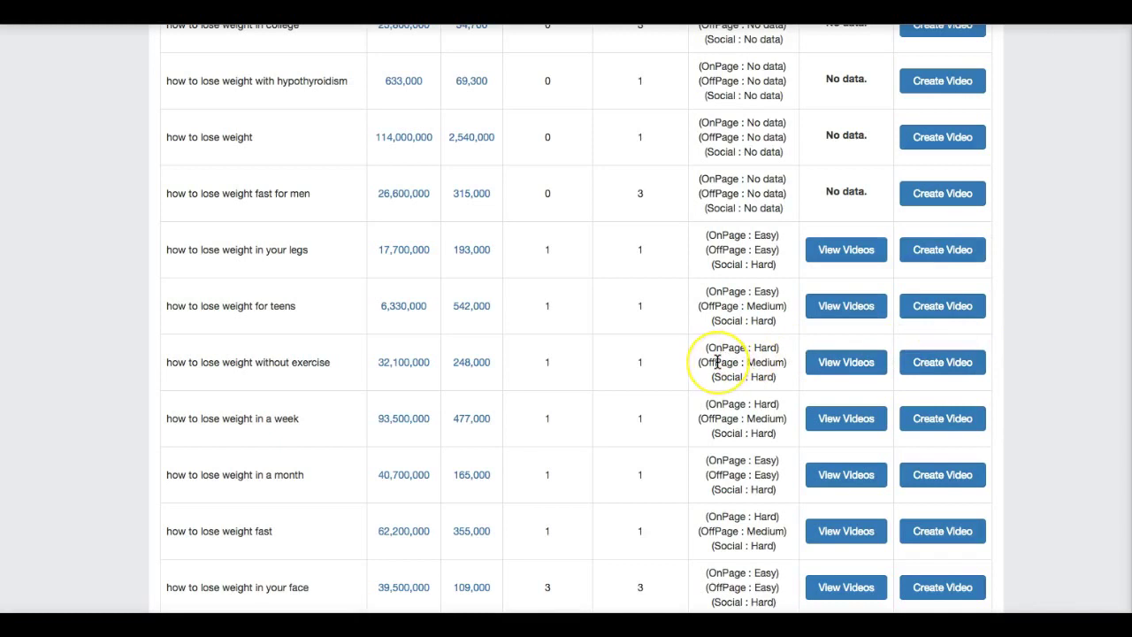
scroll(722, 365, up, 1)
scroll(726, 362, up, 4)
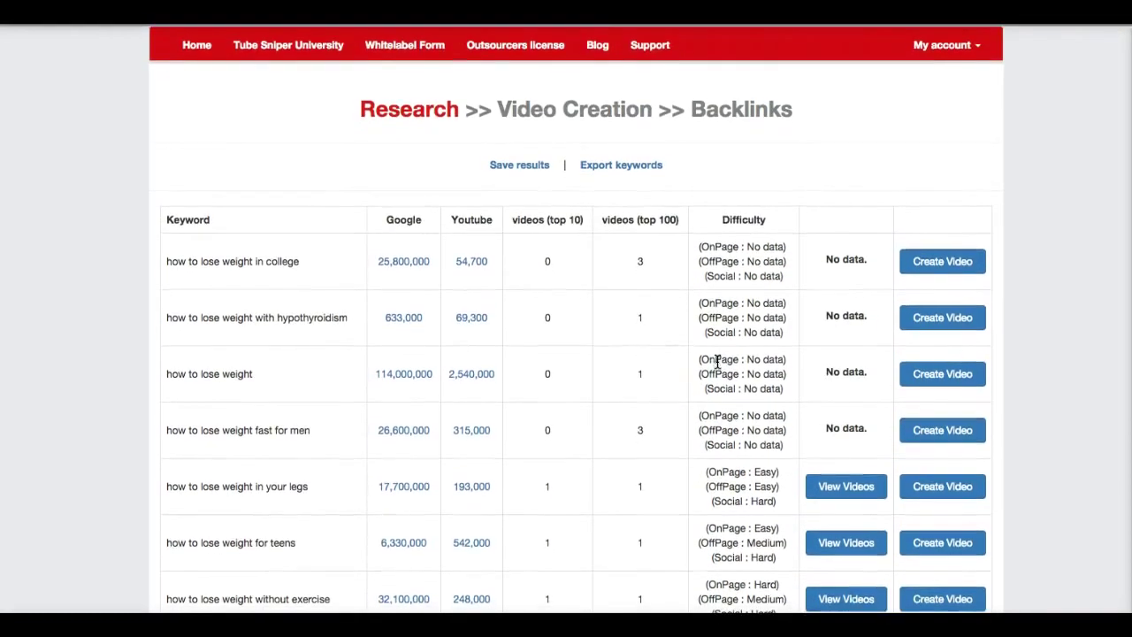
scroll(715, 310, down, 4)
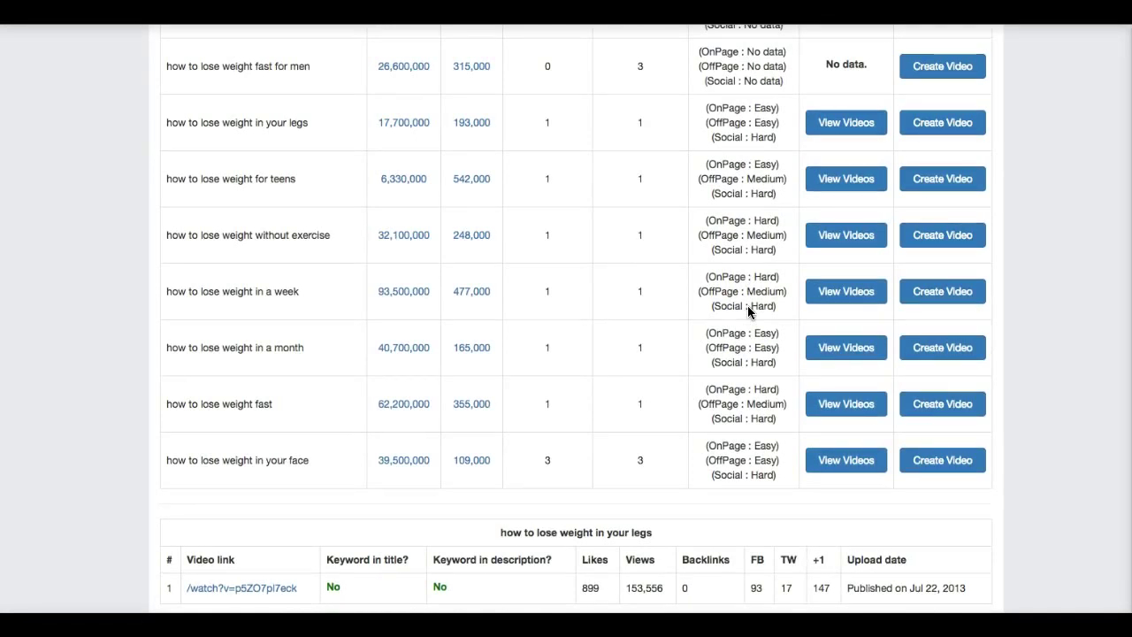
click(272, 588)
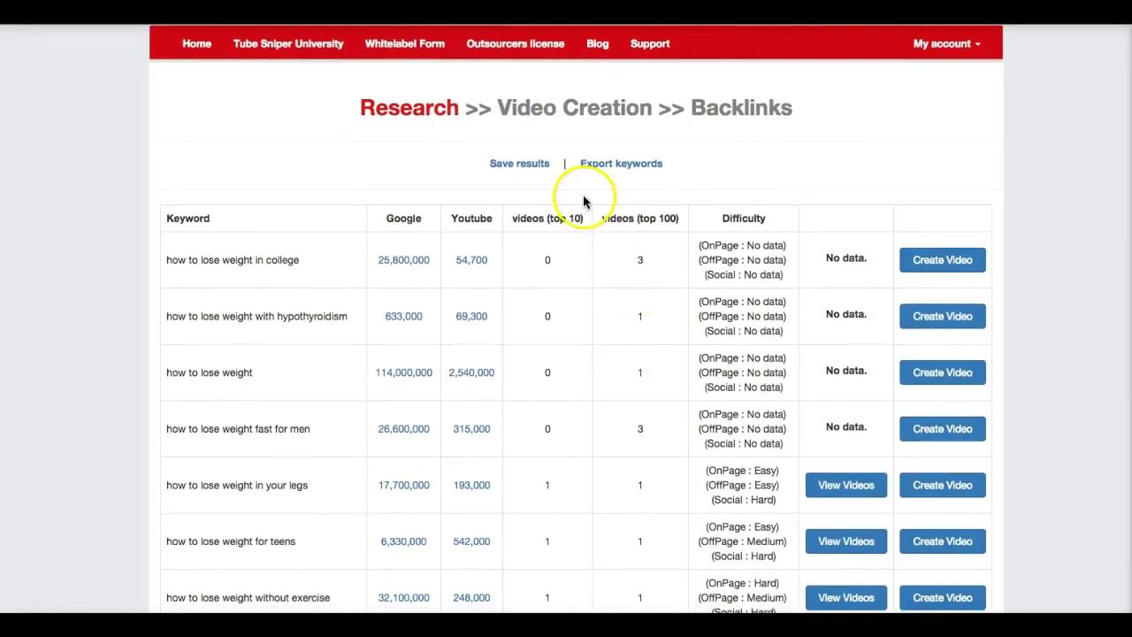
- Check the Saved keywords list, then return to the Research tools page
click(434, 118)
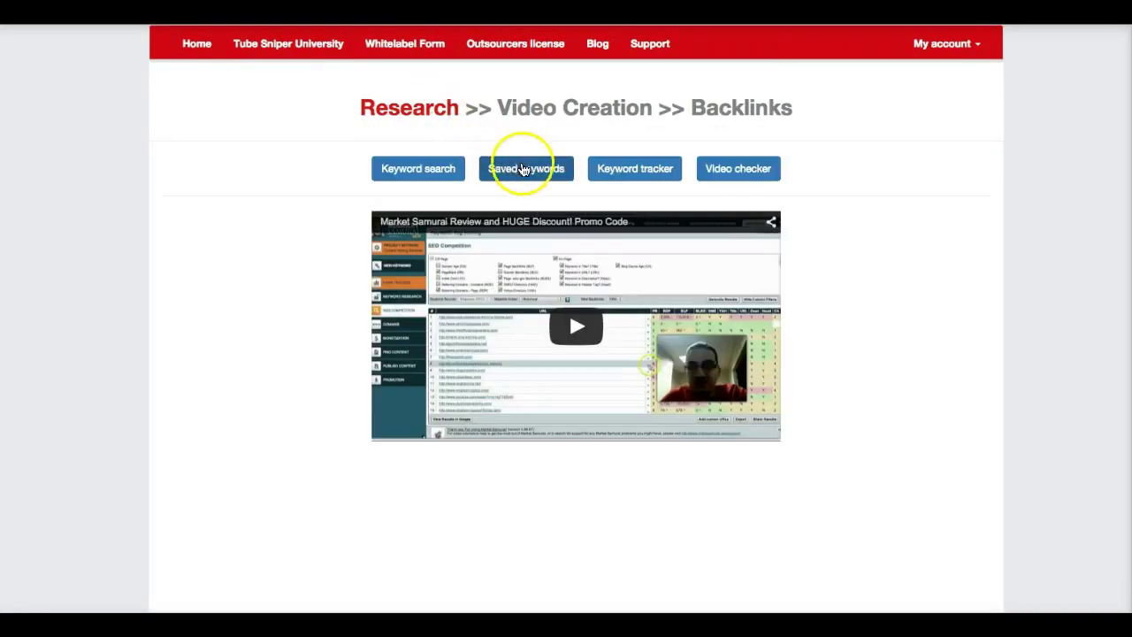
click(540, 170)
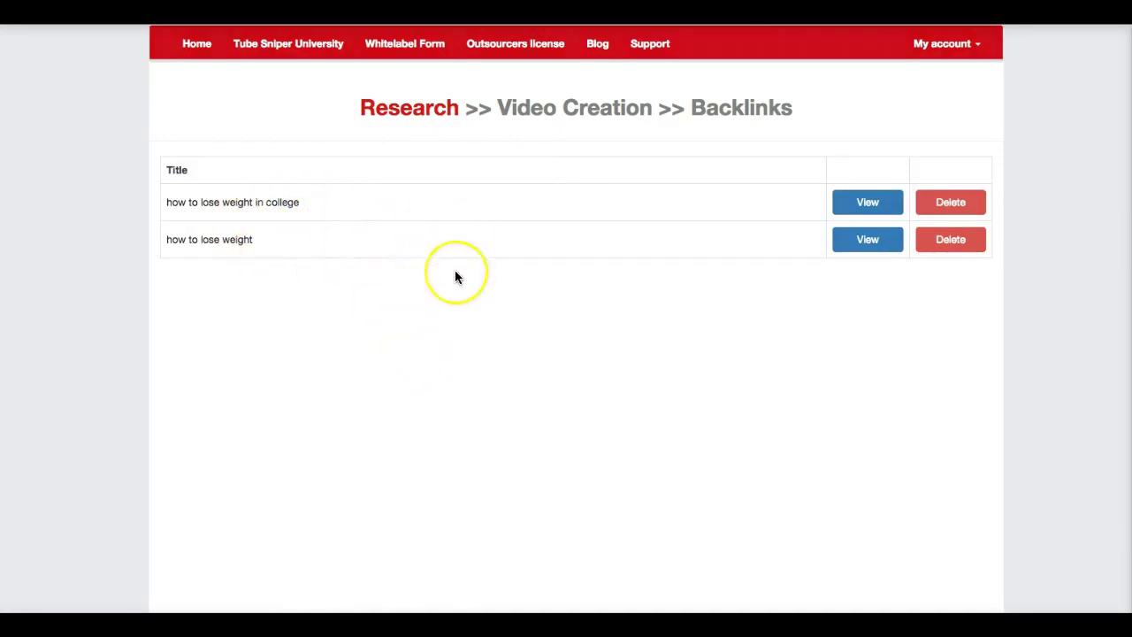
click(414, 110)
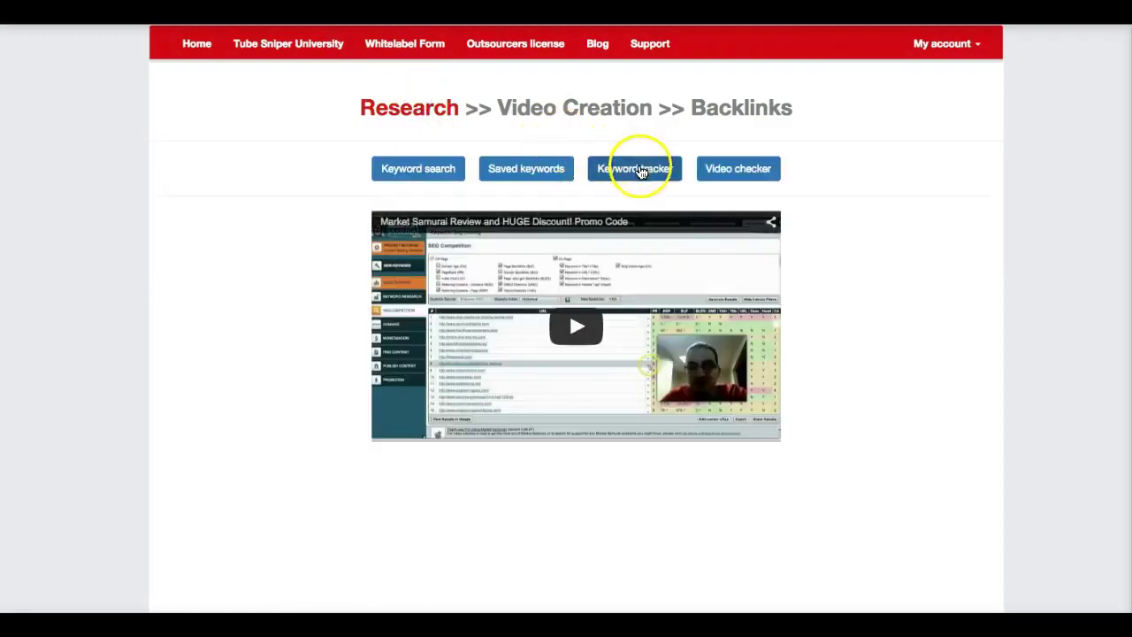
- Track 'how to lose weight in your legs' for video p5ZO7pl7eck and update its rank
click(641, 170)
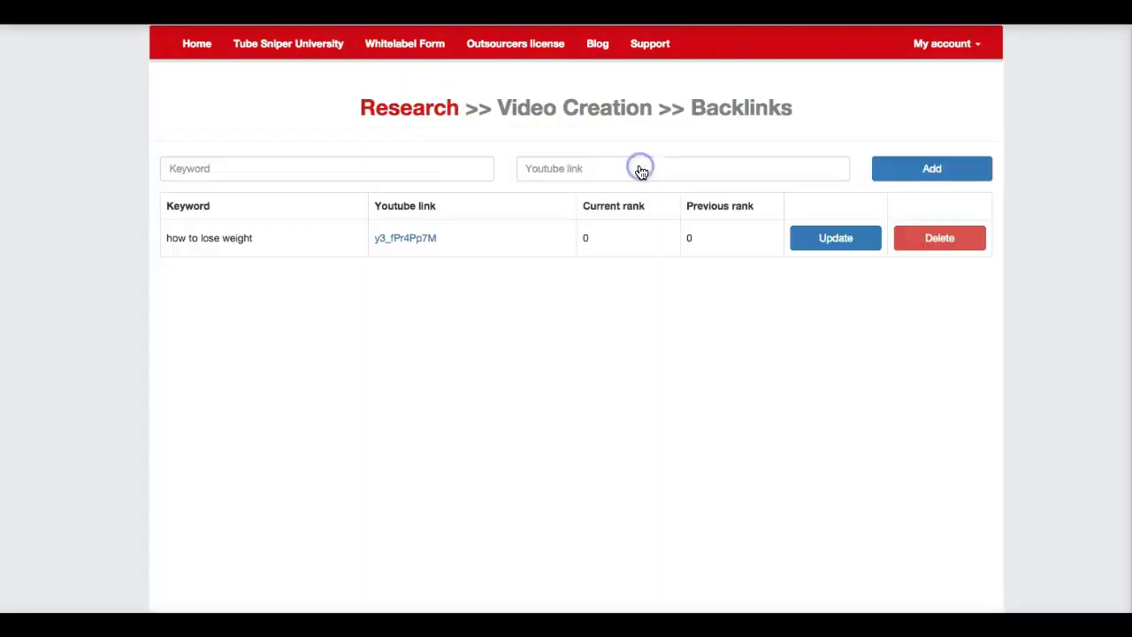
click(286, 169)
text(how to lose weight in your legs)
key(Tab)
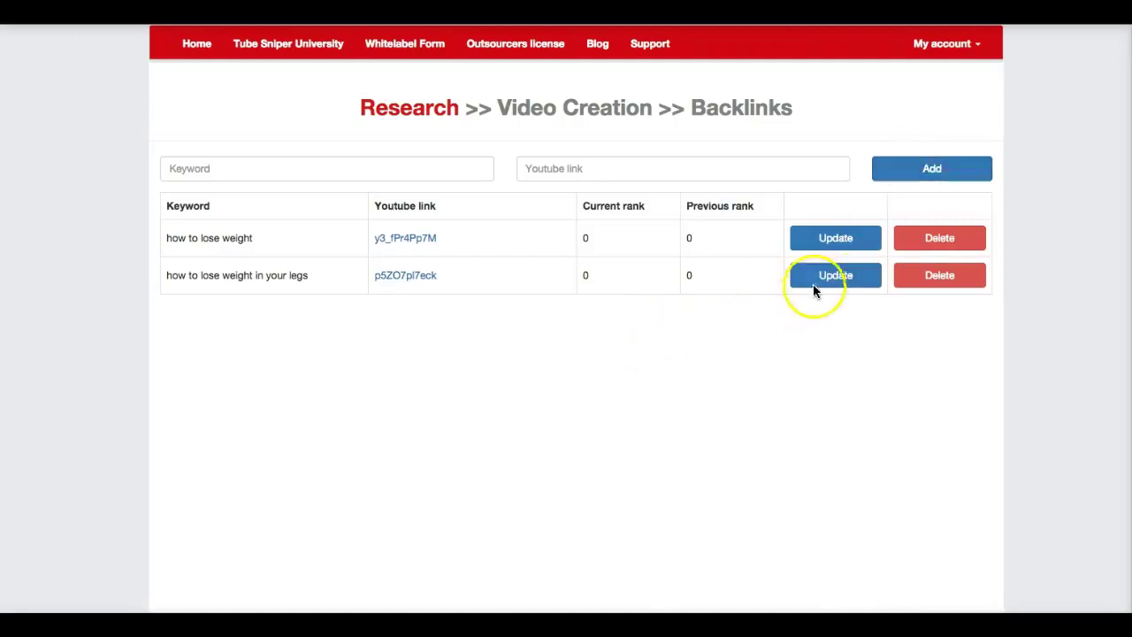
click(817, 285)
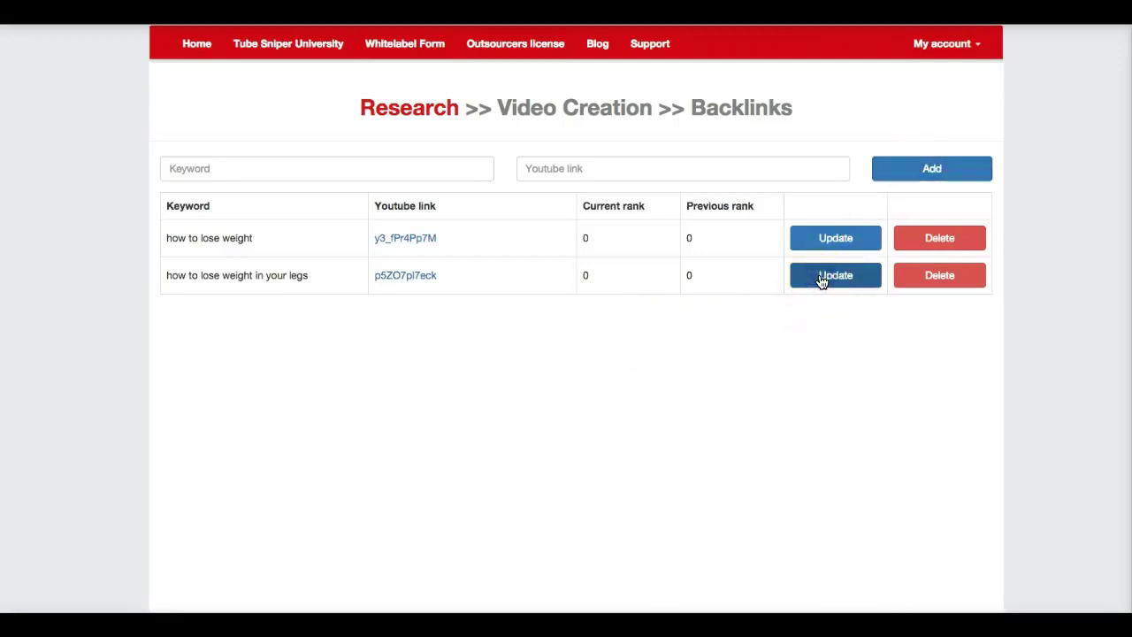
click(734, 325)
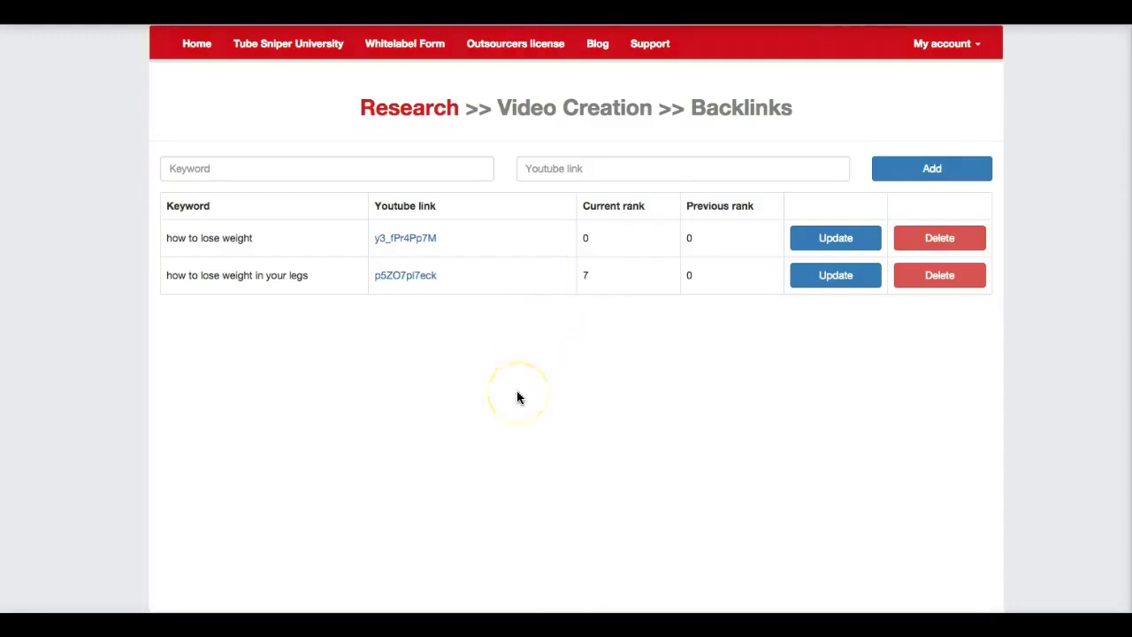
mouse_move(566, 366)
mouse_down()
mouse_move(591, 276)
mouse_move(609, 311)
mouse_up()
drag(546, 354, 452, 374)
mouse_move(271, 359)
mouse_down()
mouse_move(552, 425)
mouse_move(493, 440)
mouse_up()
- Open the Backlinks builder showing the Dealbreaker comment form, page 5 of 100
click(725, 116)
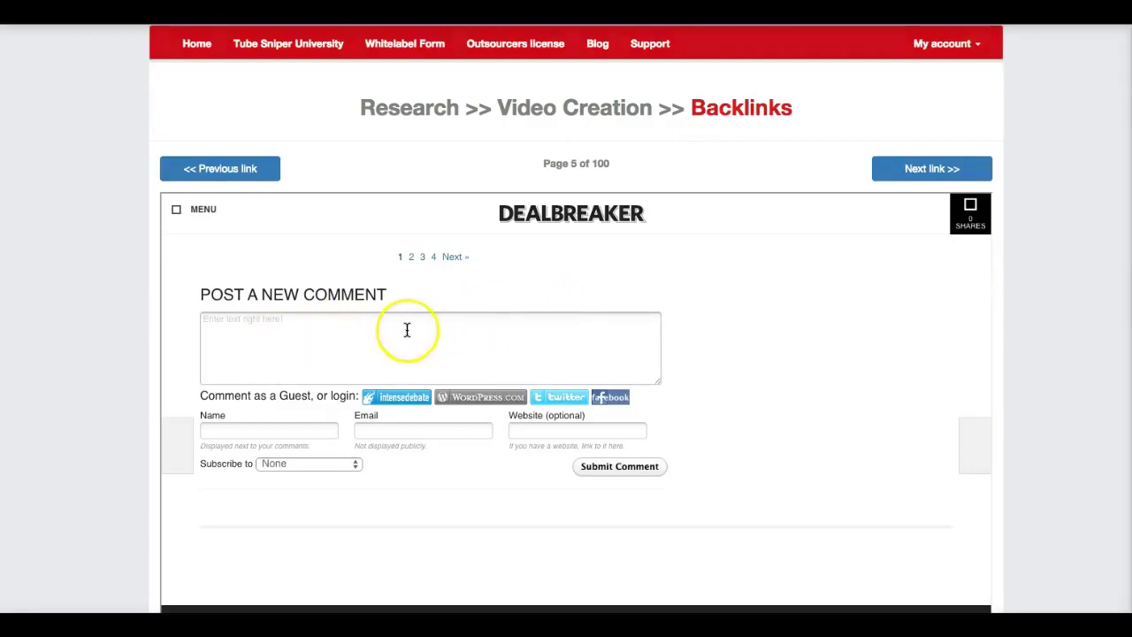
- Write a placeholder comment and enter 'How To Lose Weigth in your legs' as the name
click(435, 329)
text(fsadjfhalskjdhfalkjsdhf asd)
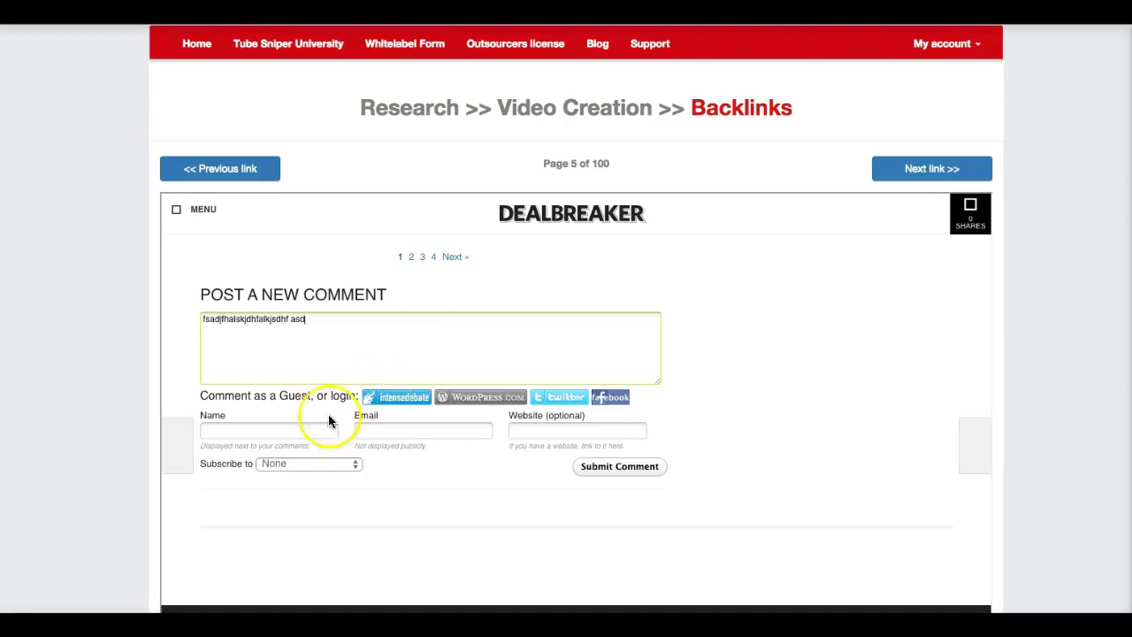
click(291, 430)
text(How To Lose Weigth in your legs)
- Enter an email address, paste the video's YouTube link as the website, and submit the comment
key(Tab)
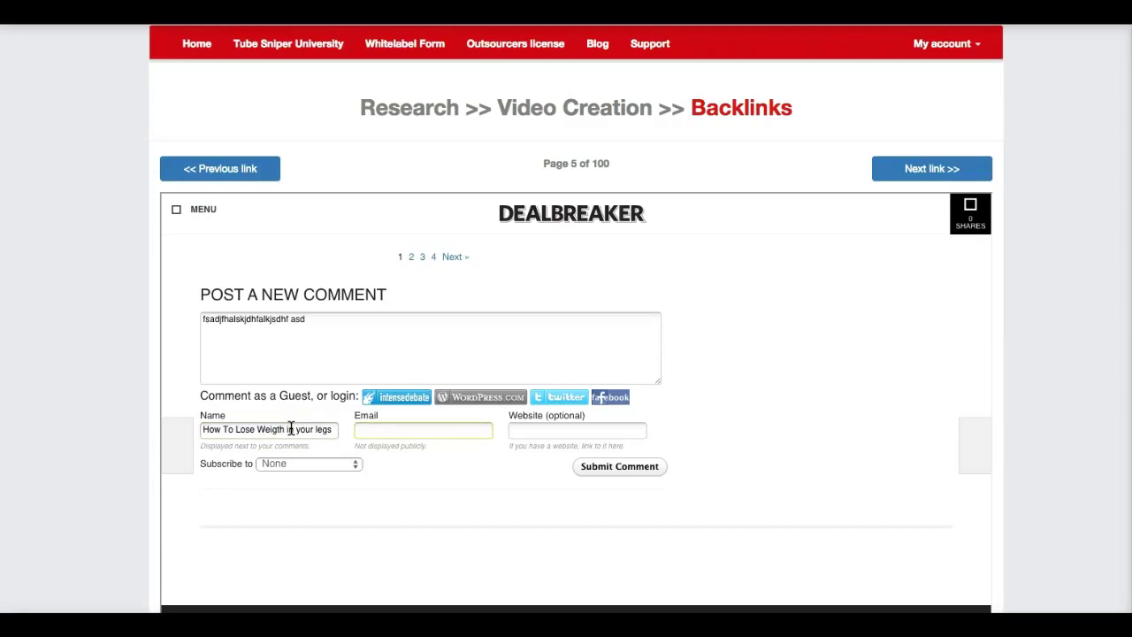
text(asdkljhalksjdhfasd@gmail.com)
key(BackSpace)
key(BackSpace)
text(om)
key(Tab)
key(ctrl+v)
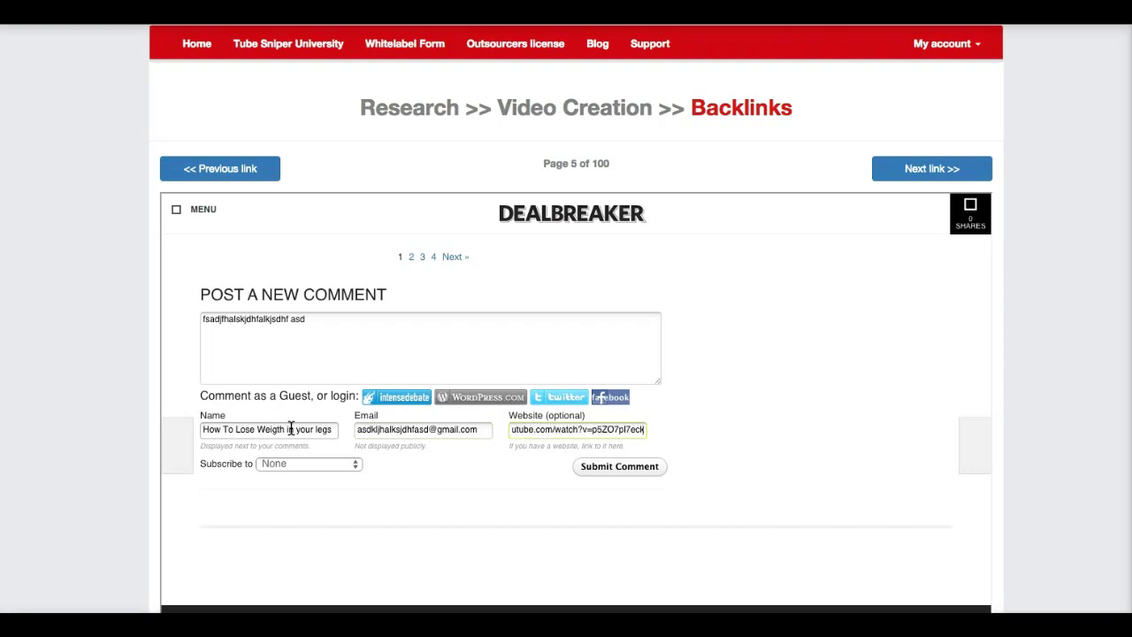
click(260, 462)
click(616, 469)
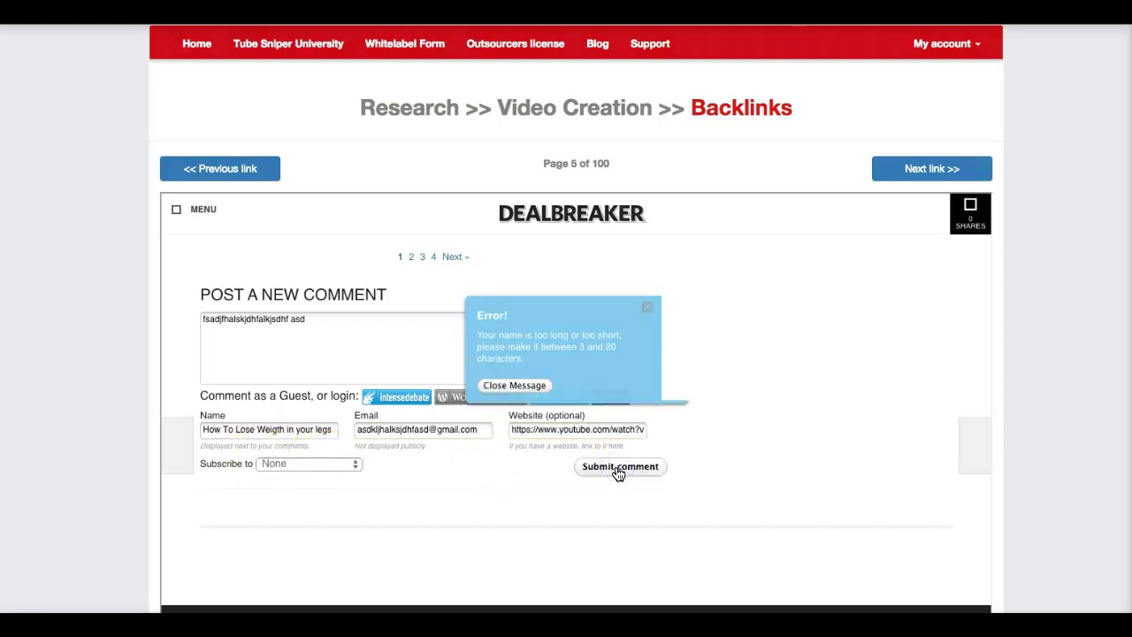
- Trim 'in your legs' from the Name field, resubmit the comment, and dismiss the invalid-email error
click(523, 385)
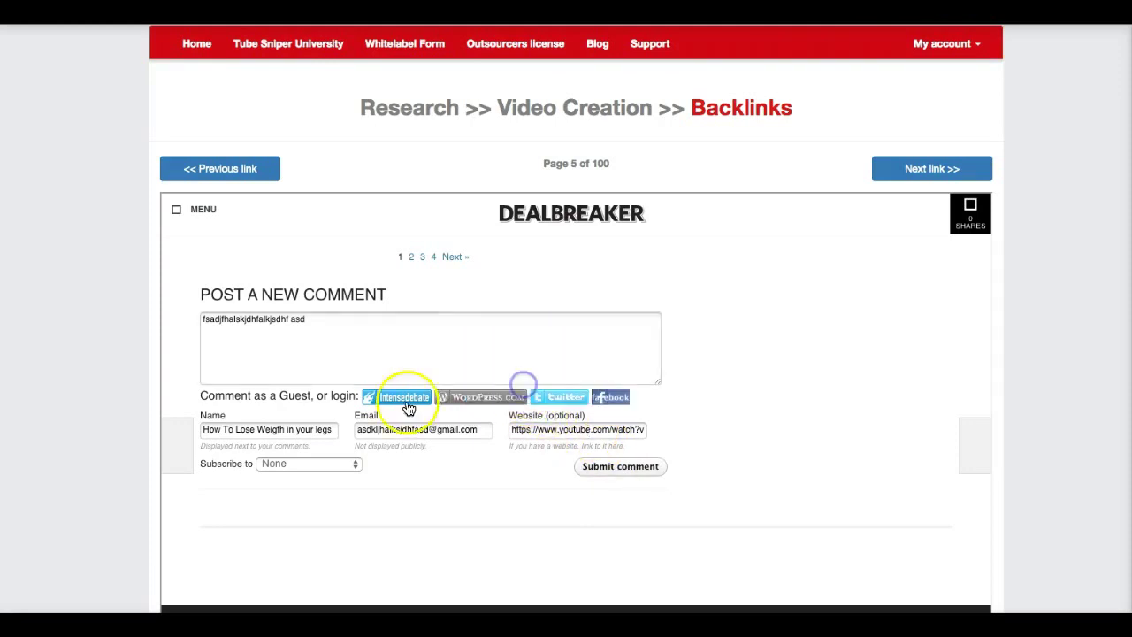
drag(333, 430, 287, 430)
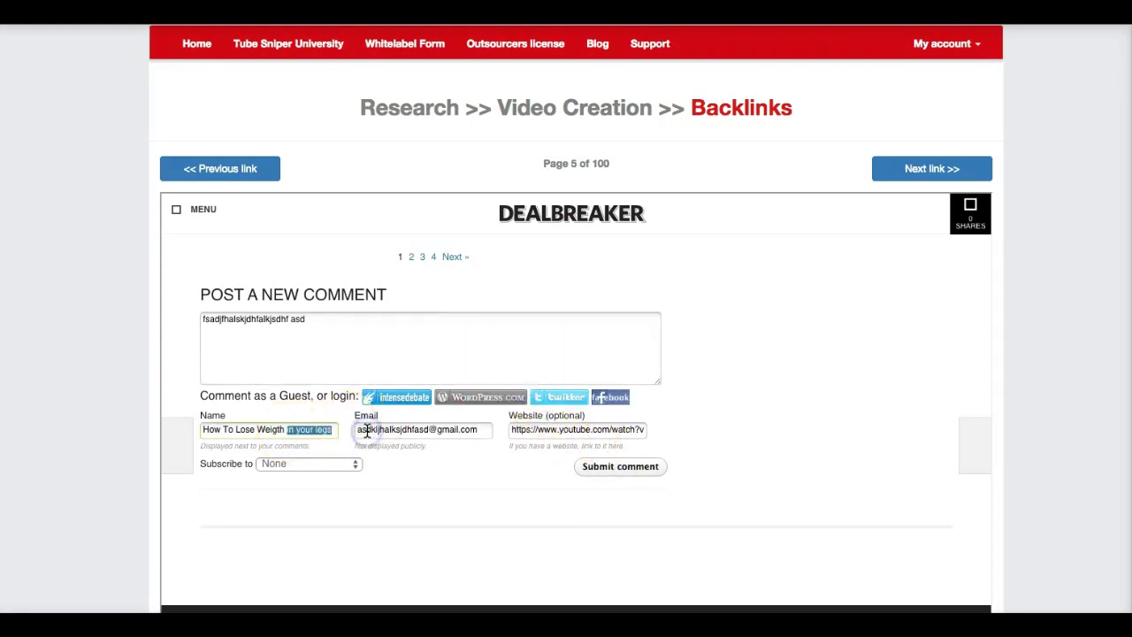
key(BackSpace)
click(584, 468)
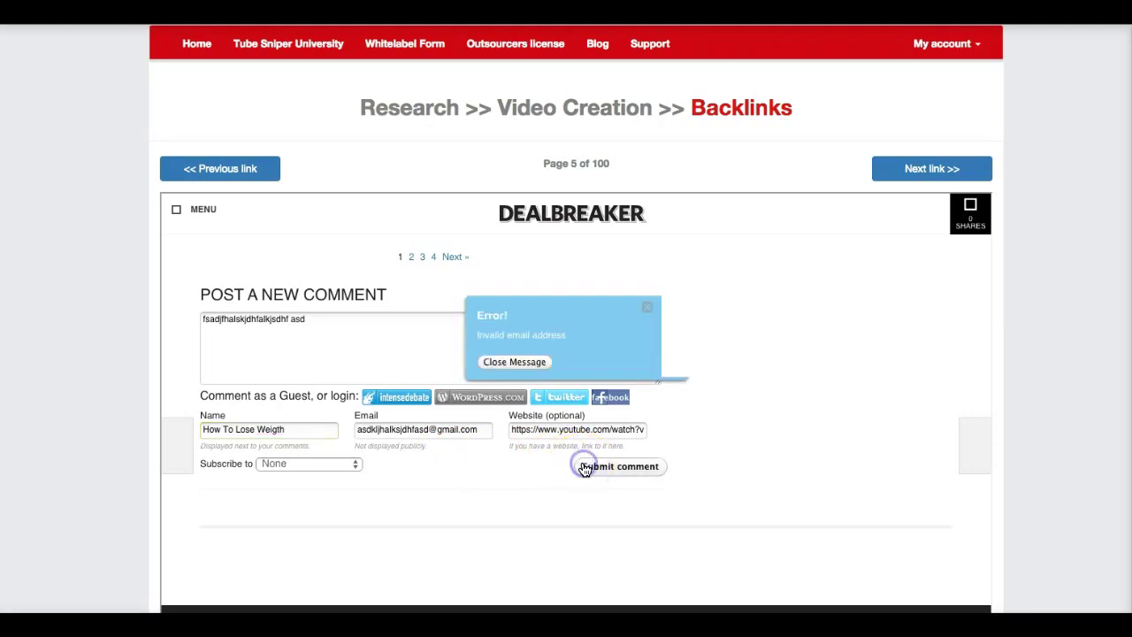
click(537, 363)
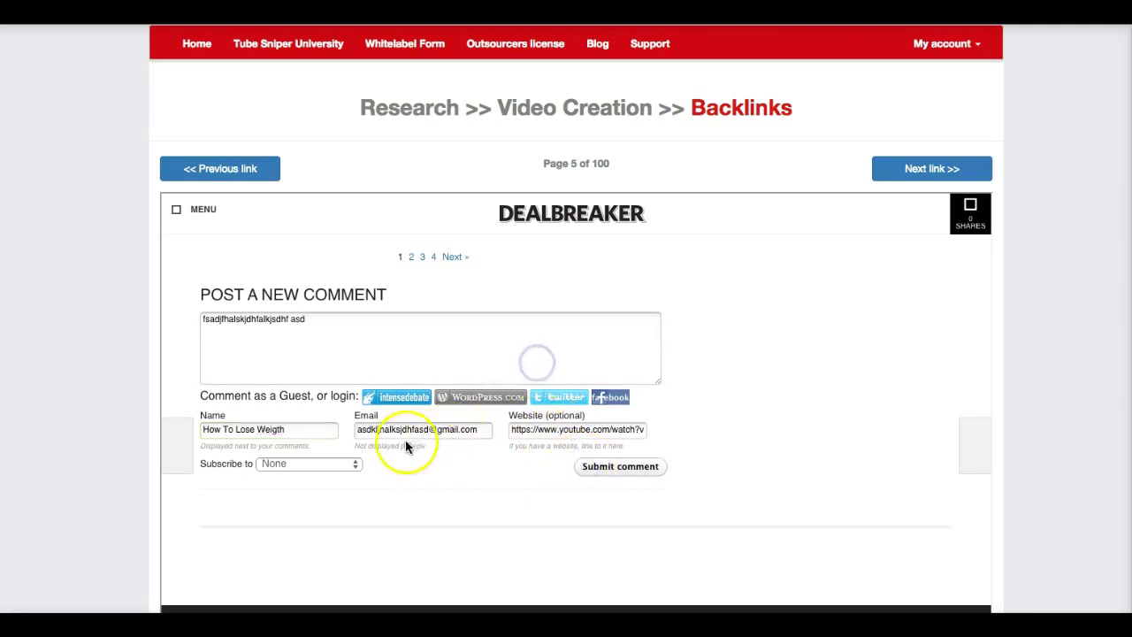